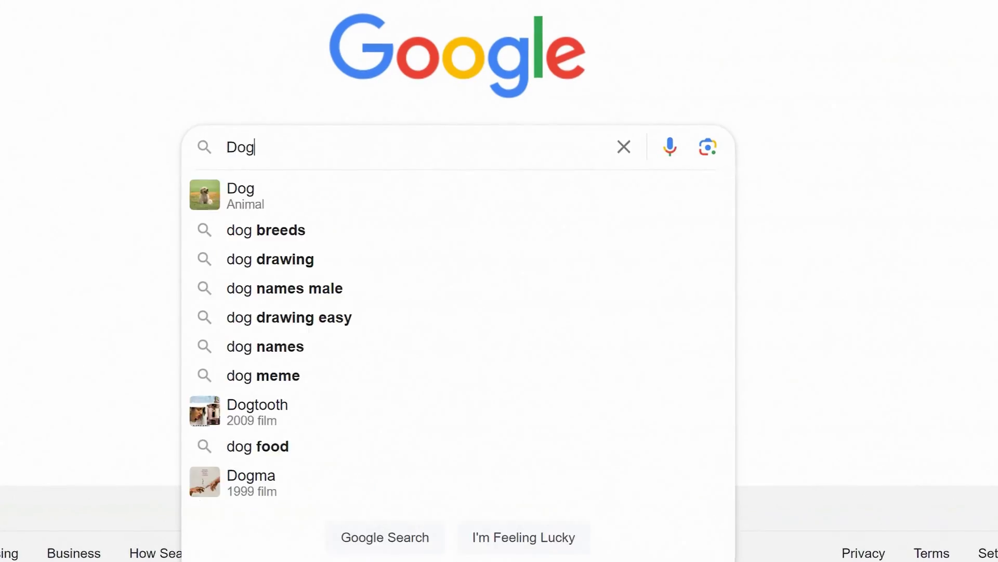
- Trim the suggested keyword list to just 'dog walking' and begin a quoted phrase-match keyword
type("walking companies in new y")
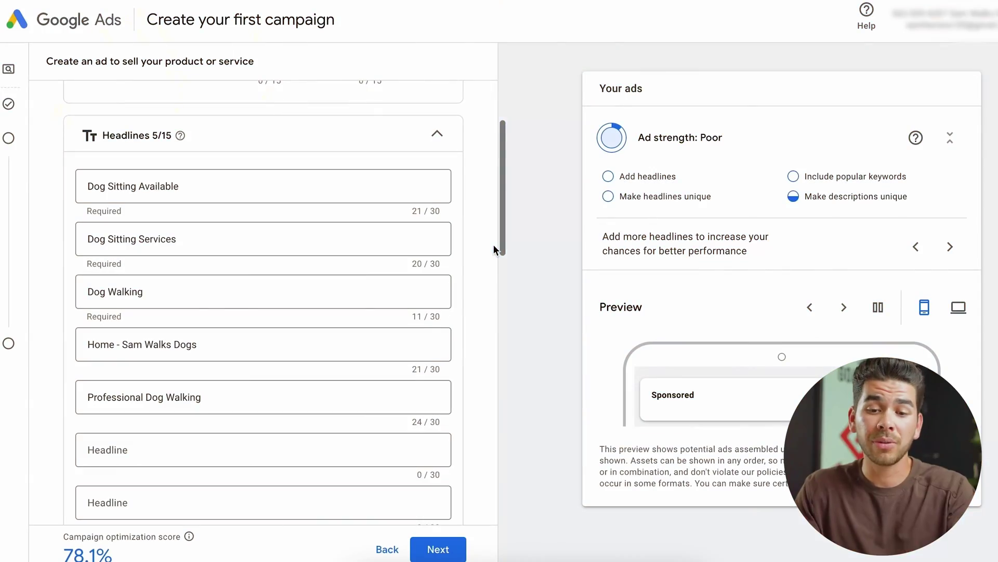
scroll(493, 244, "down", 15)
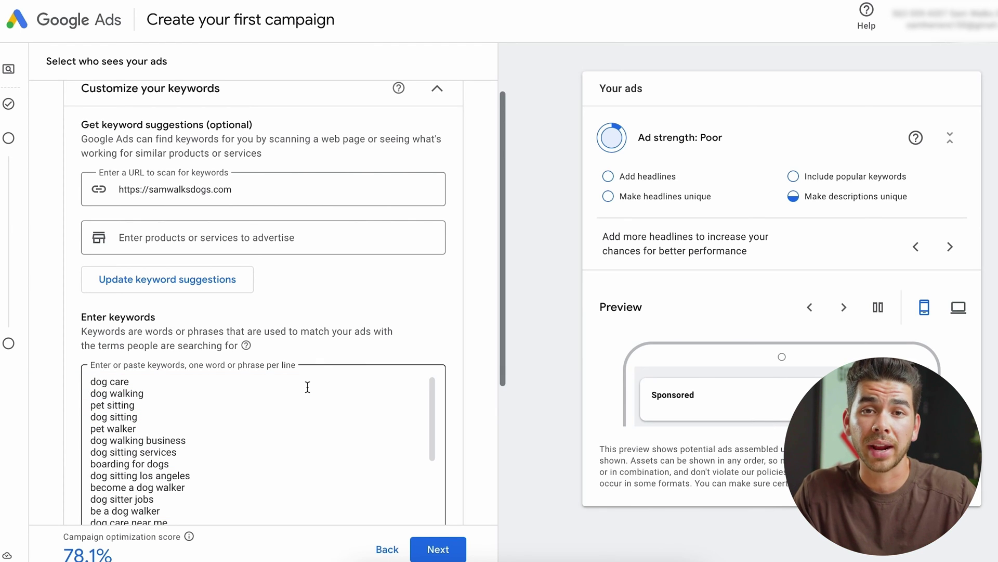
scroll(307, 386, "up", 1)
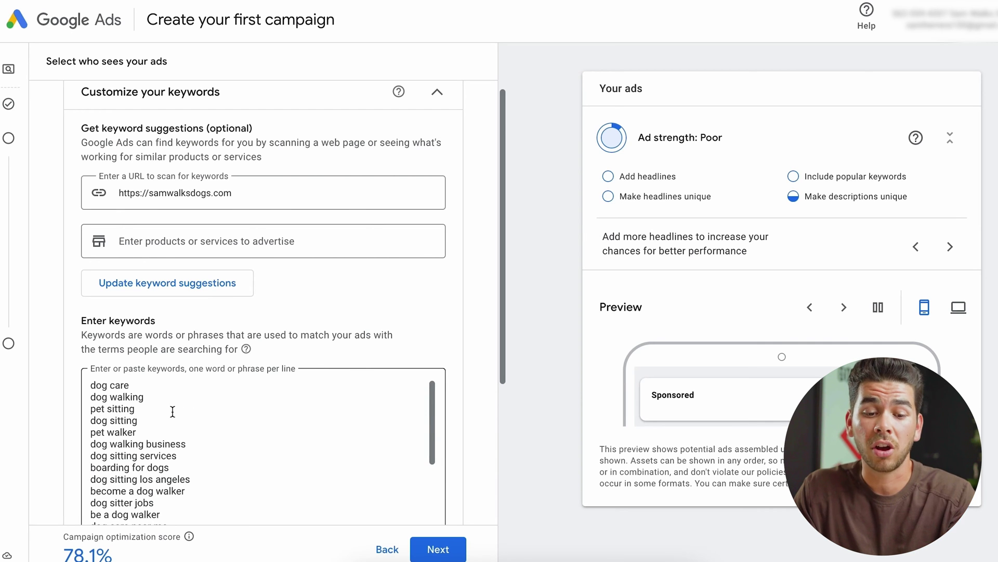
scroll(177, 426, "down", 3)
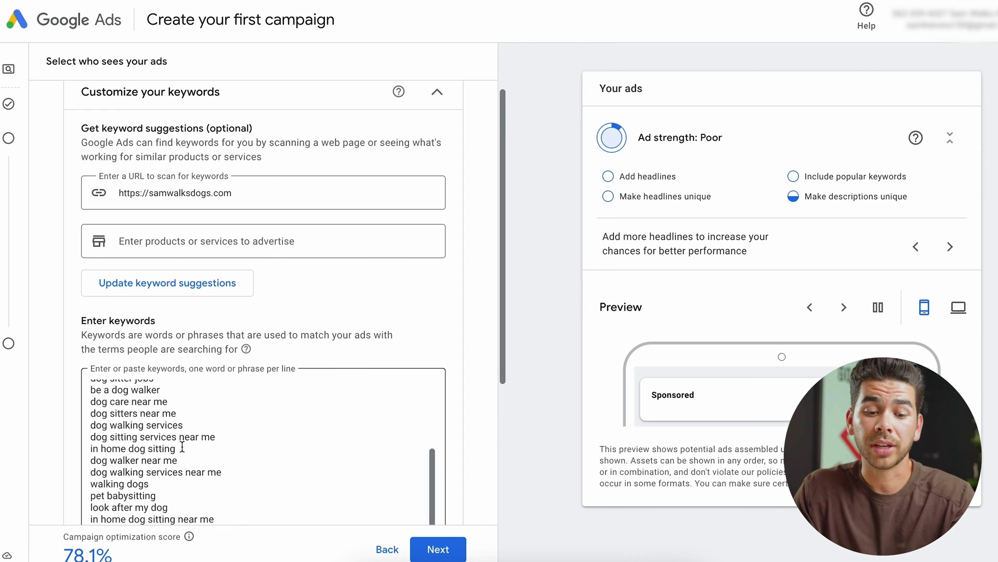
scroll(182, 448, "down", 3)
scroll(182, 446, "up", 5)
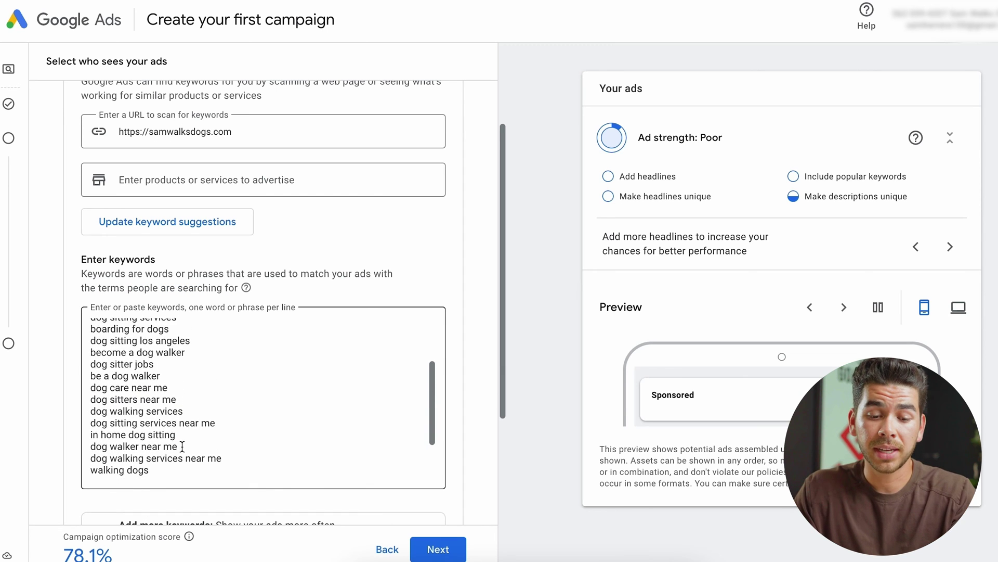
scroll(182, 447, "up", 3)
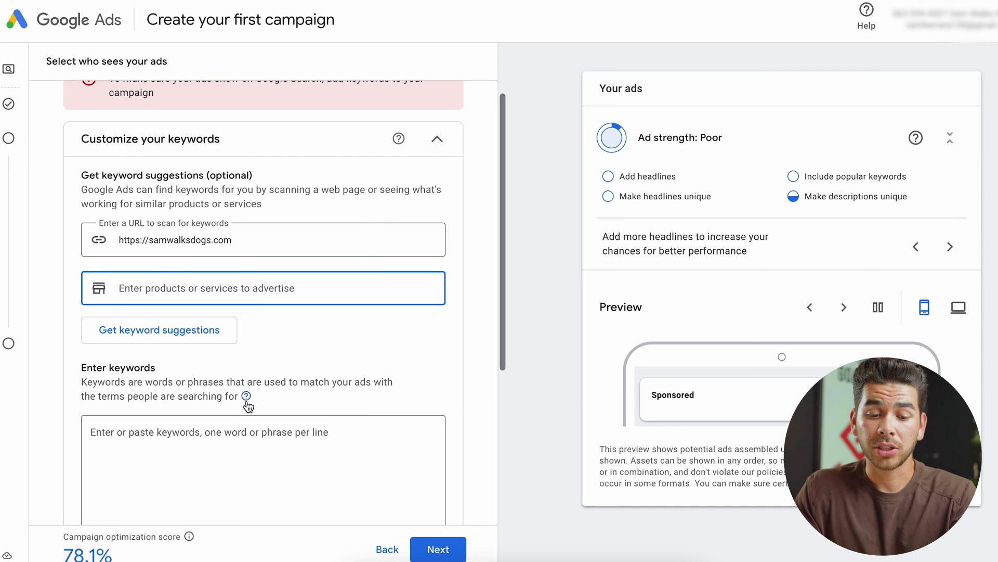
mouse_move(247, 403)
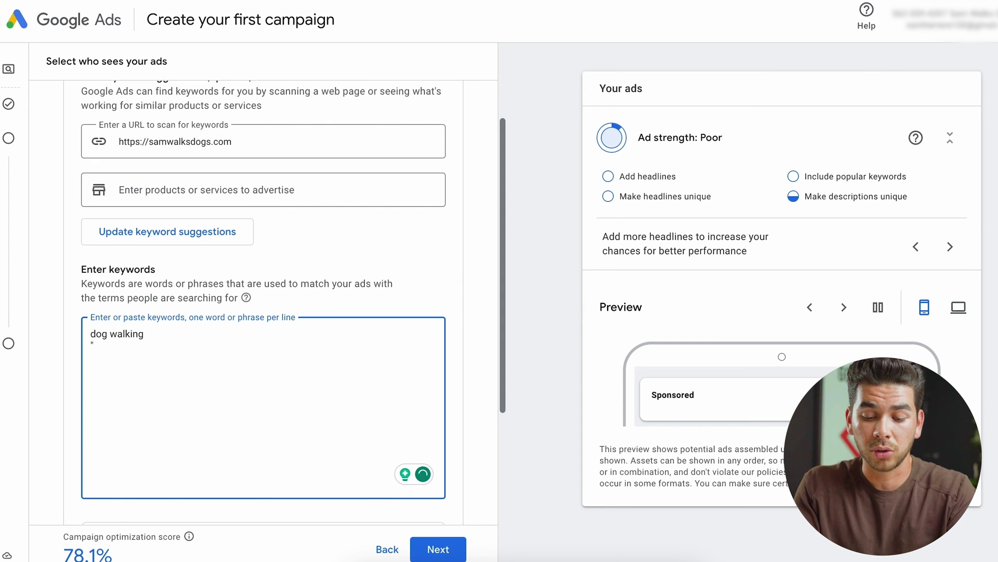
- Add phrase-match "dog walking in los angeles" and exact-match [dog walker] keywords
type("king in los angeles\"")
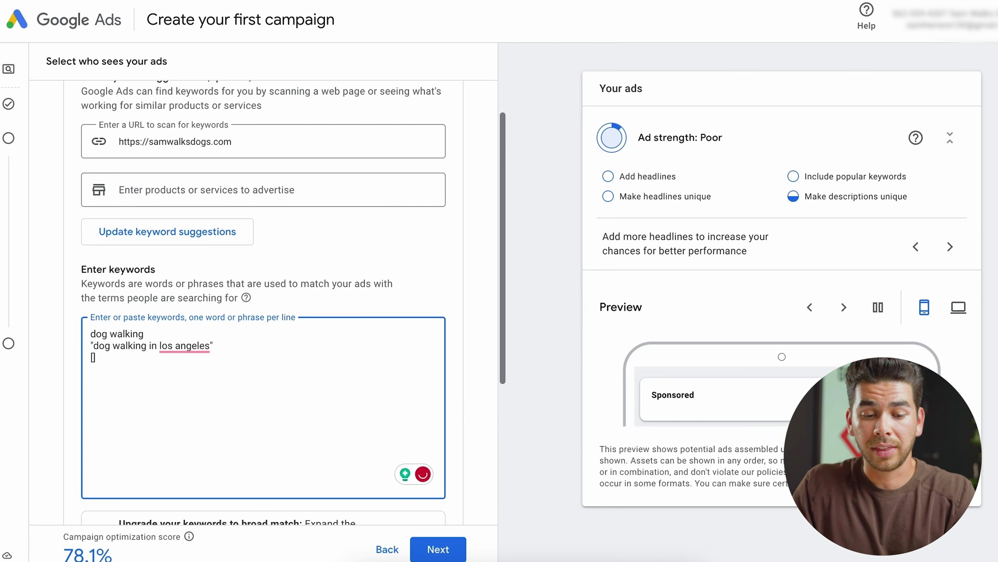
type("dog walker]")
key("Return")
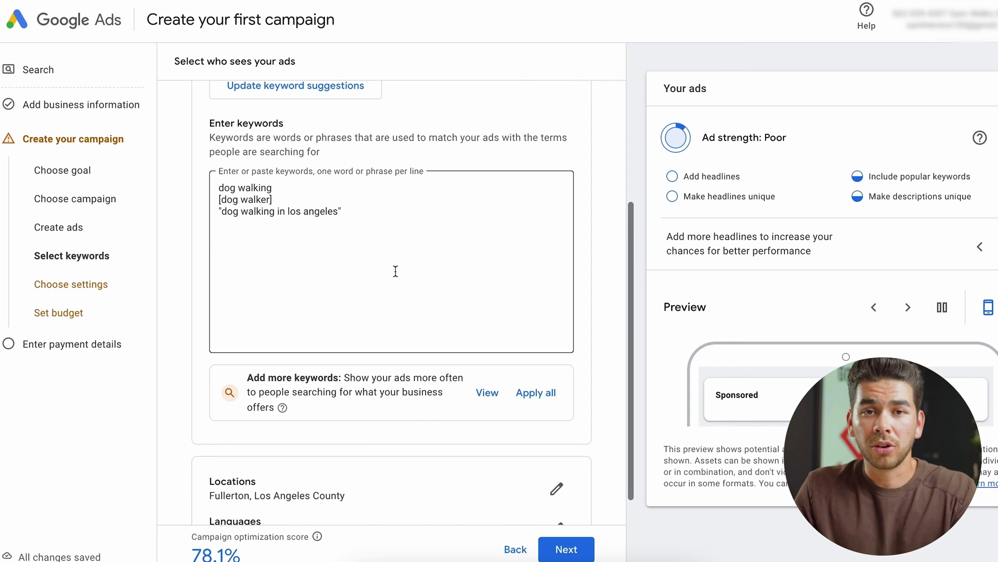
scroll(375, 280, "down", 2)
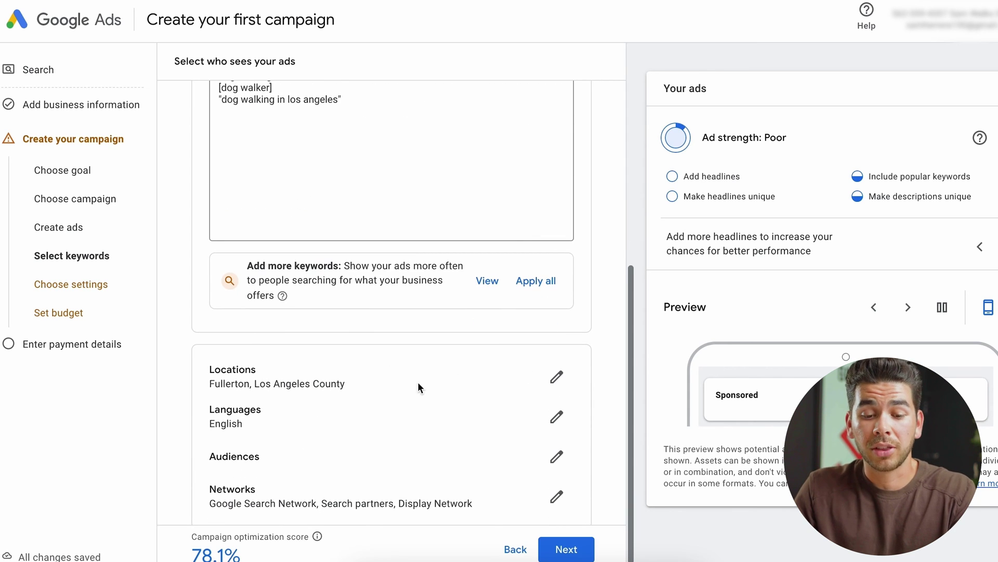
scroll(253, 440, "down", 1)
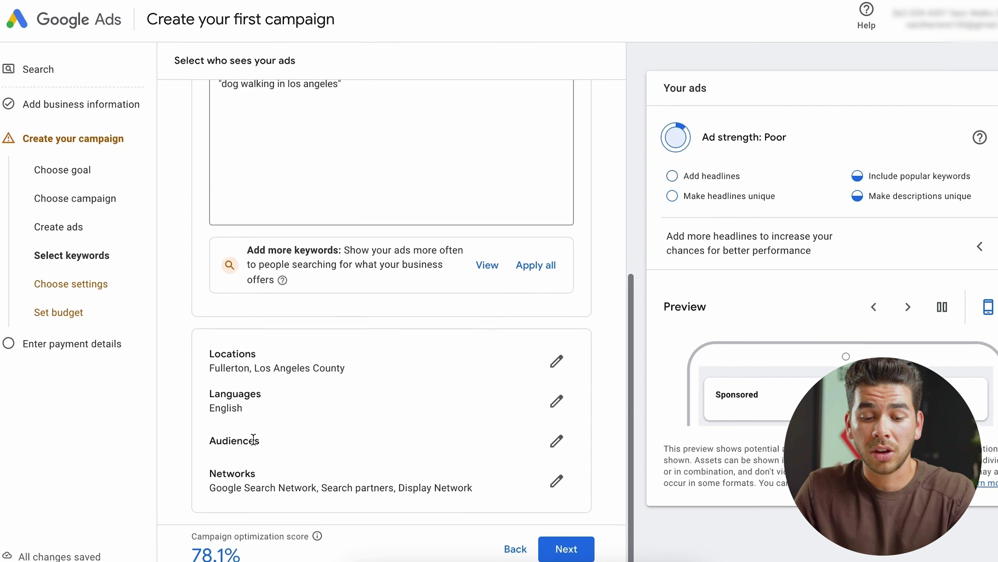
- Open the Audiences targeting settings and review the remaining location, language and network settings
left_click(558, 443)
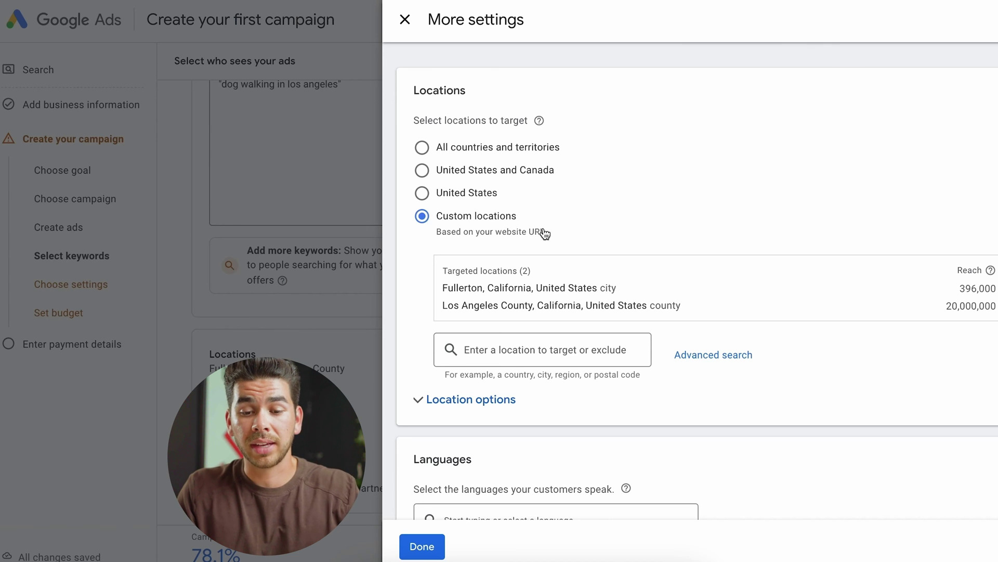
scroll(545, 233, "down", 5)
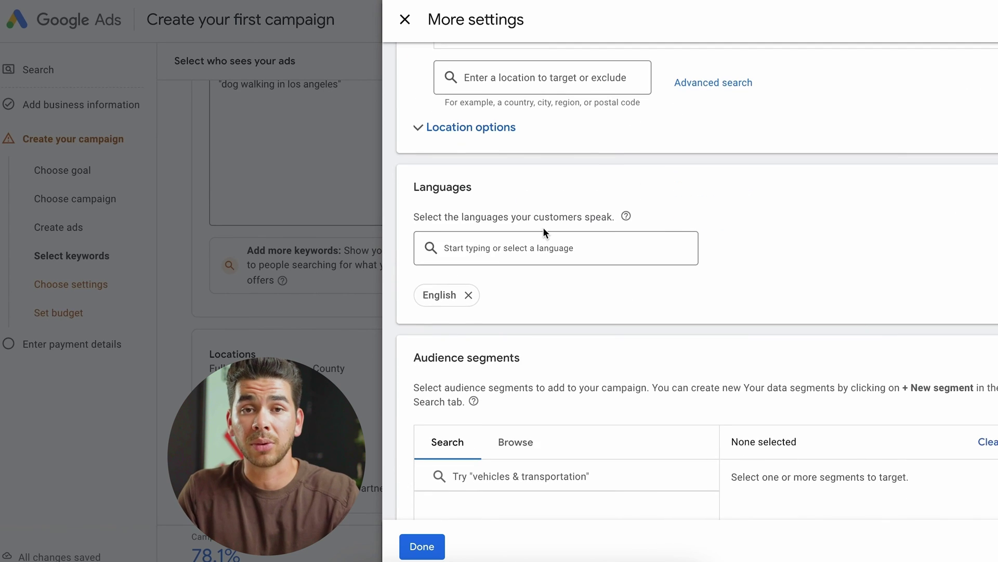
scroll(543, 229, "down", 5)
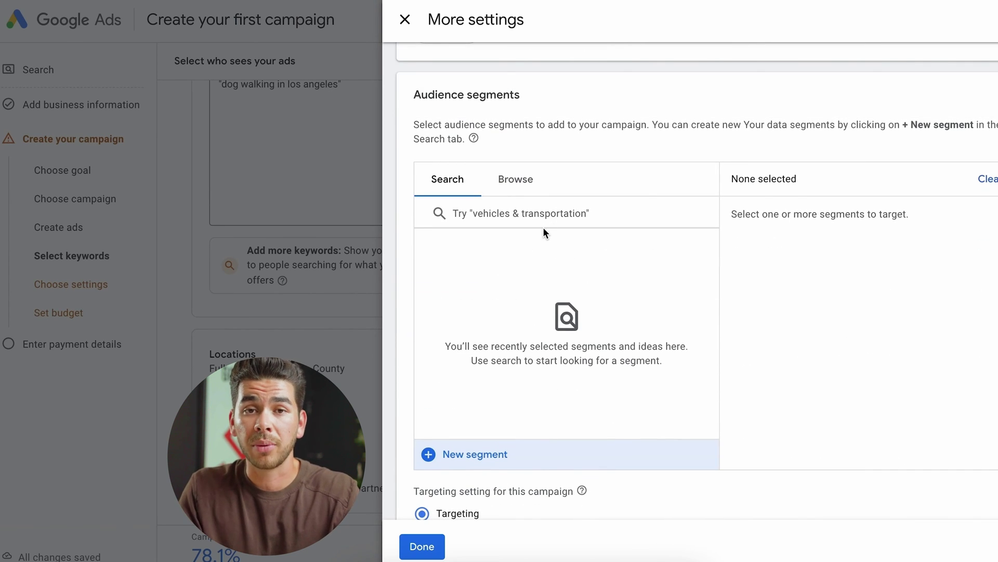
scroll(516, 411, "down", 1)
scroll(520, 411, "down", 4)
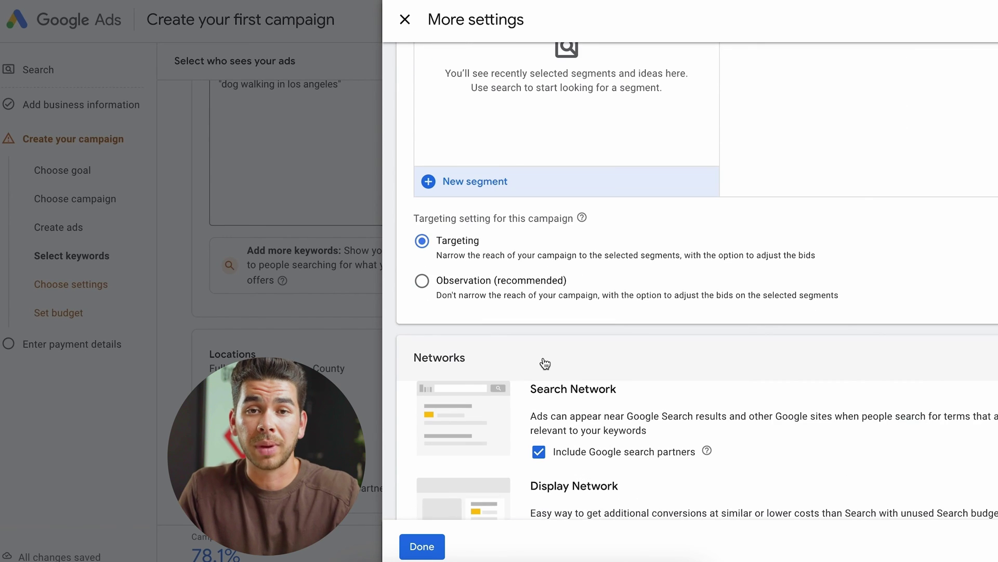
scroll(543, 362, "down", 2)
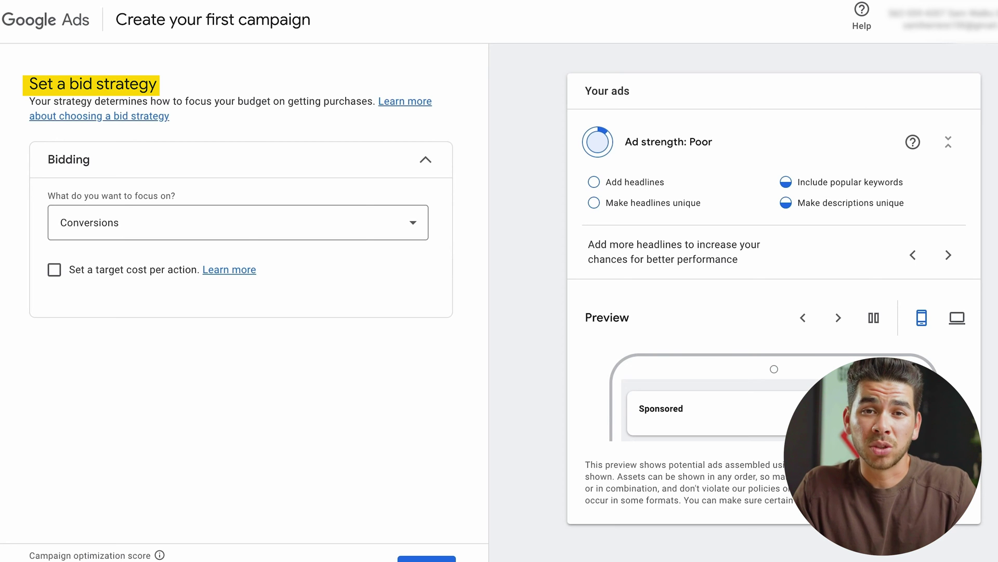
- Switch the bidding focus to Clicks with a maximum cost-per-click bid limit and continue
left_click(416, 227)
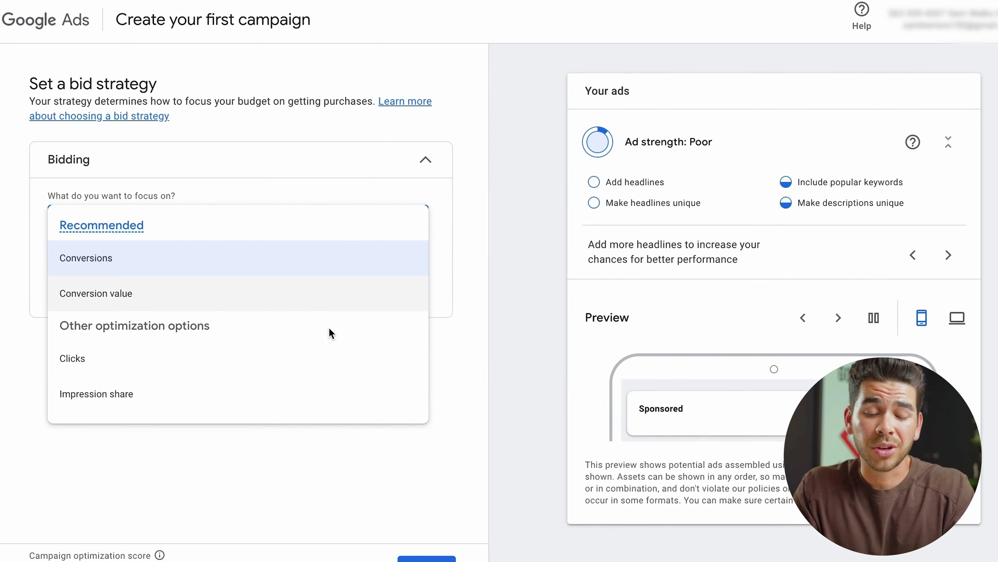
left_click(329, 349)
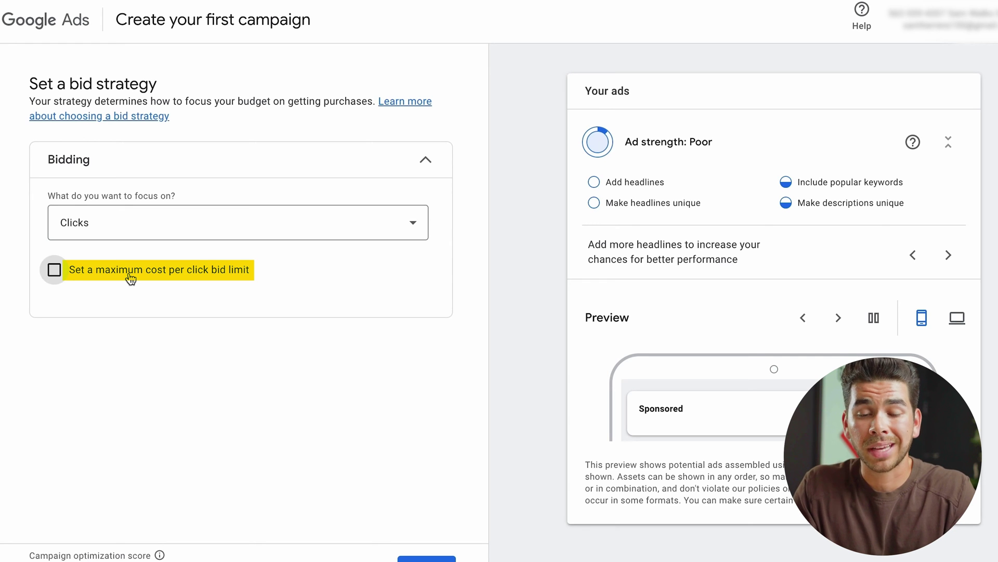
left_click(130, 279)
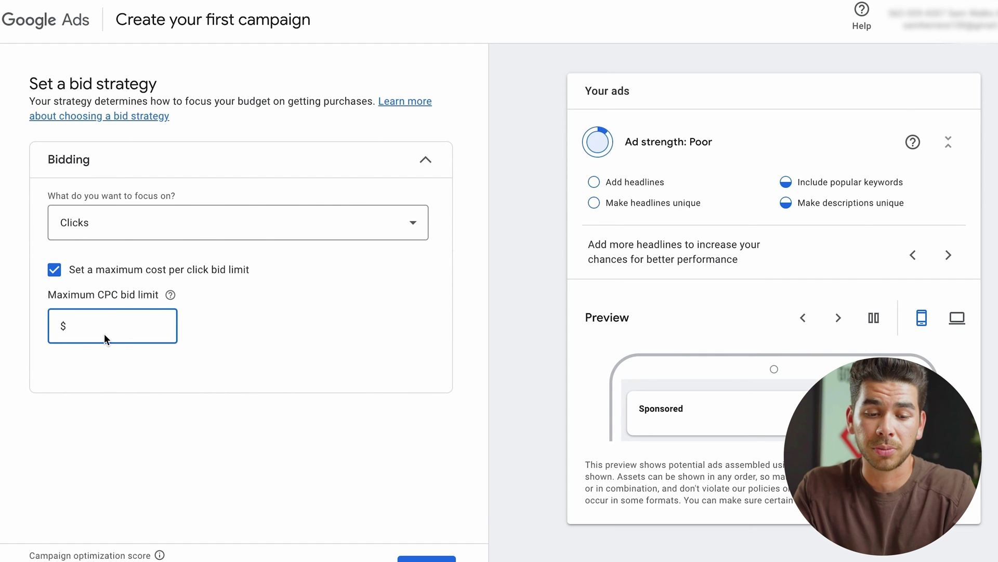
left_click(420, 542)
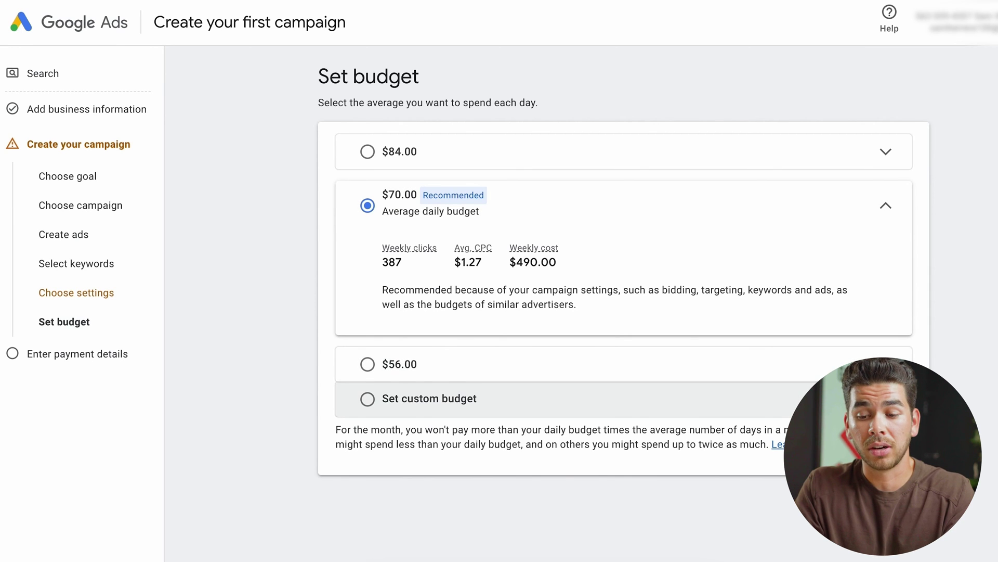
- Replace the recommended $70 budget with a custom $5.00 daily budget in US Dollars
left_click(430, 398)
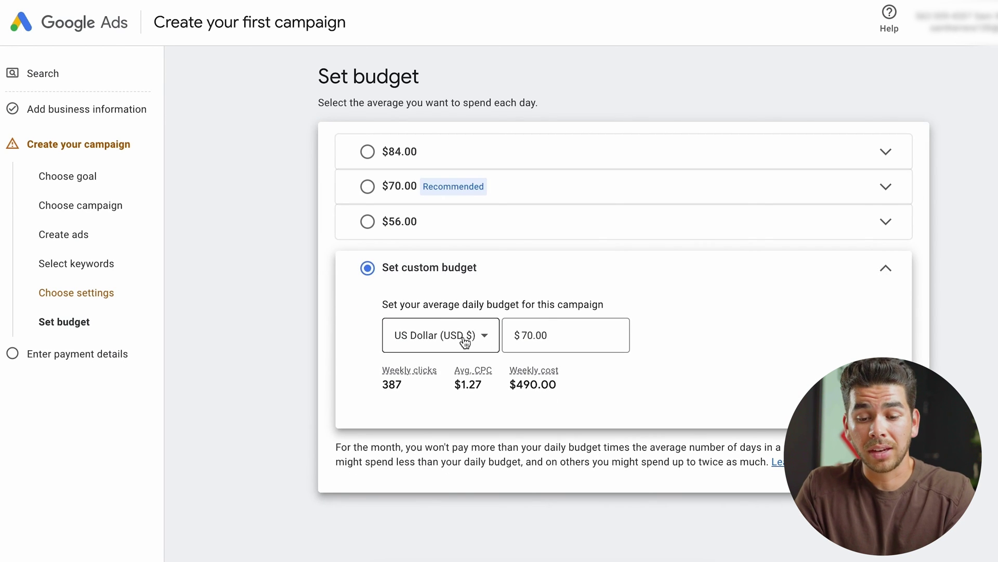
left_click(472, 337)
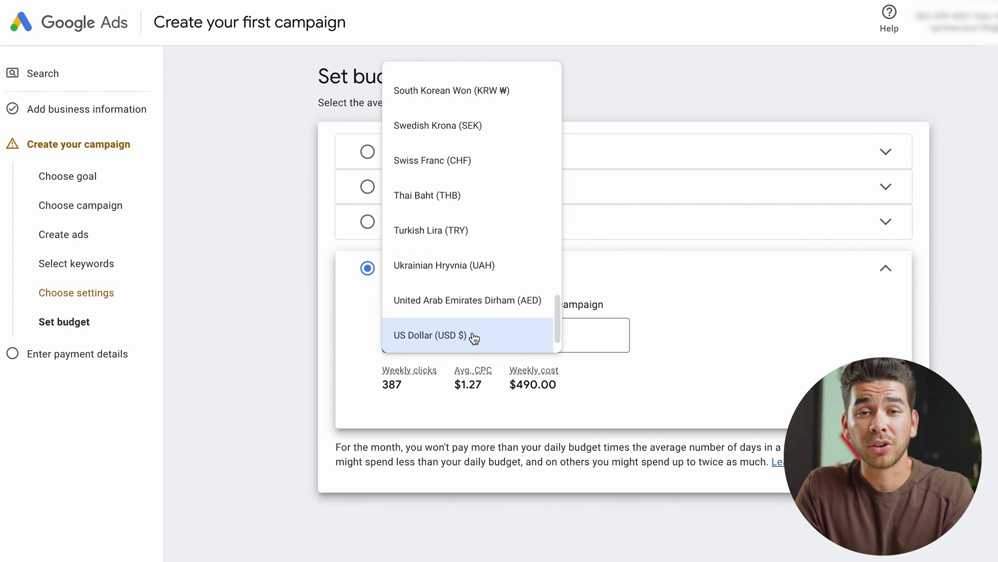
left_click(471, 335)
key("BackSpace")
key("BackSpace")
type("5")
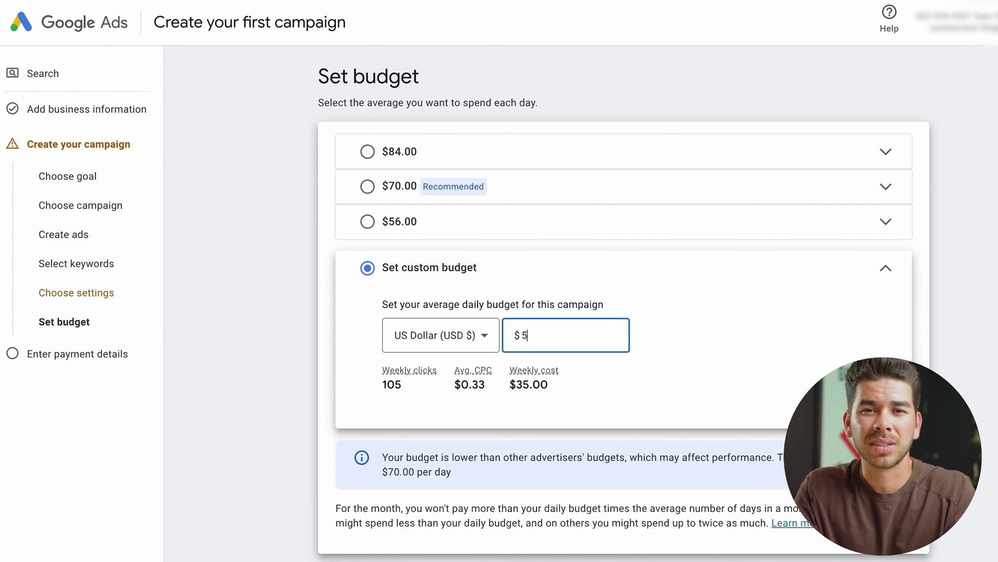
scroll(624, 364, "down", 1)
left_click(895, 519)
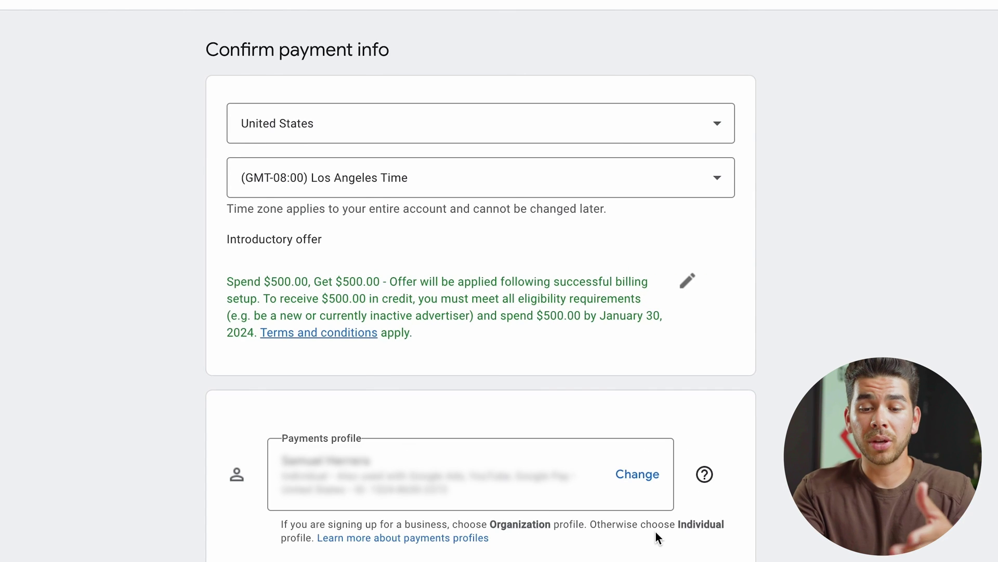
- Review the Spend $500.00, Get $500.00 offer, payments profile and payment method
scroll(656, 531, "down", 5)
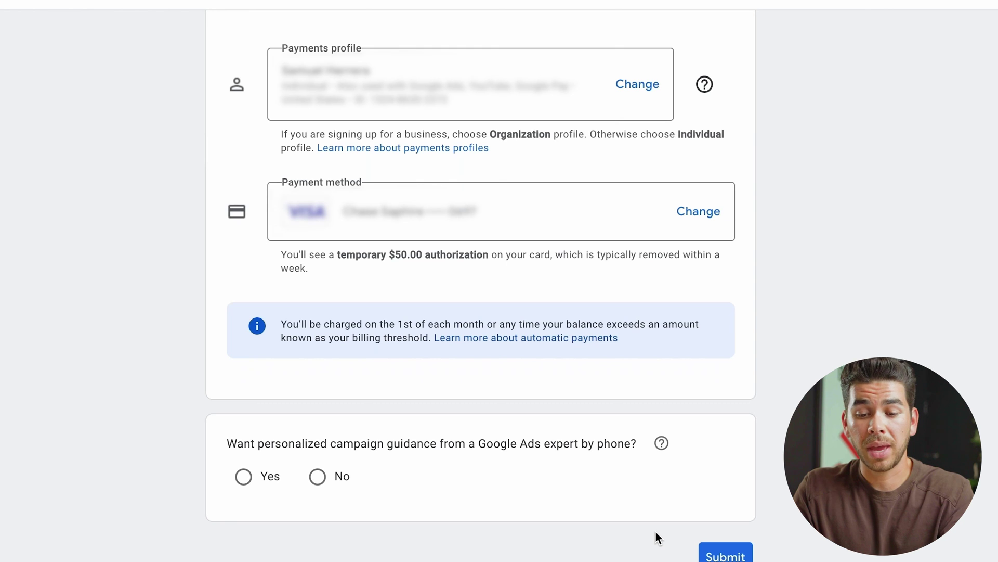
scroll(656, 532, "down", 2)
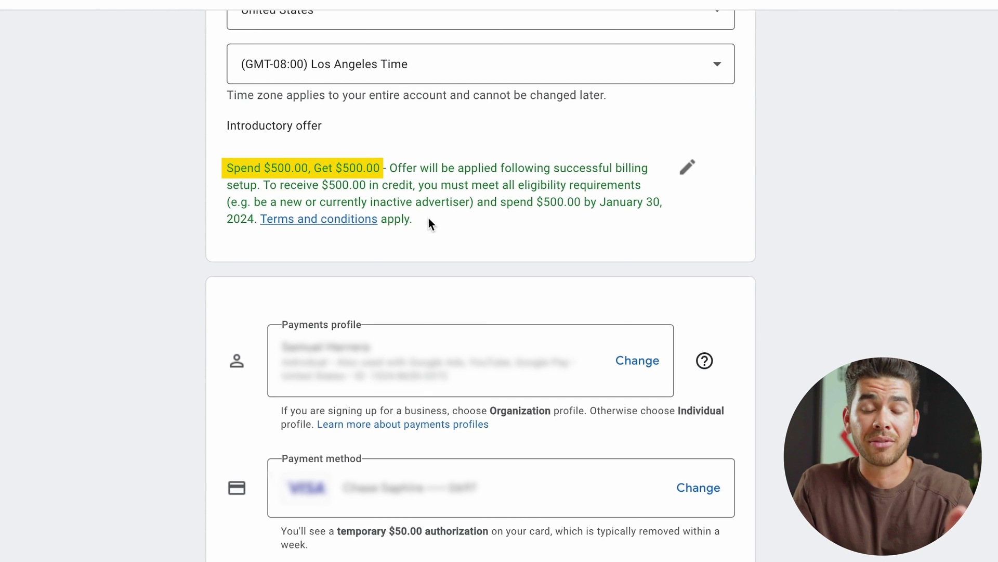
scroll(153, 240, "down", 5)
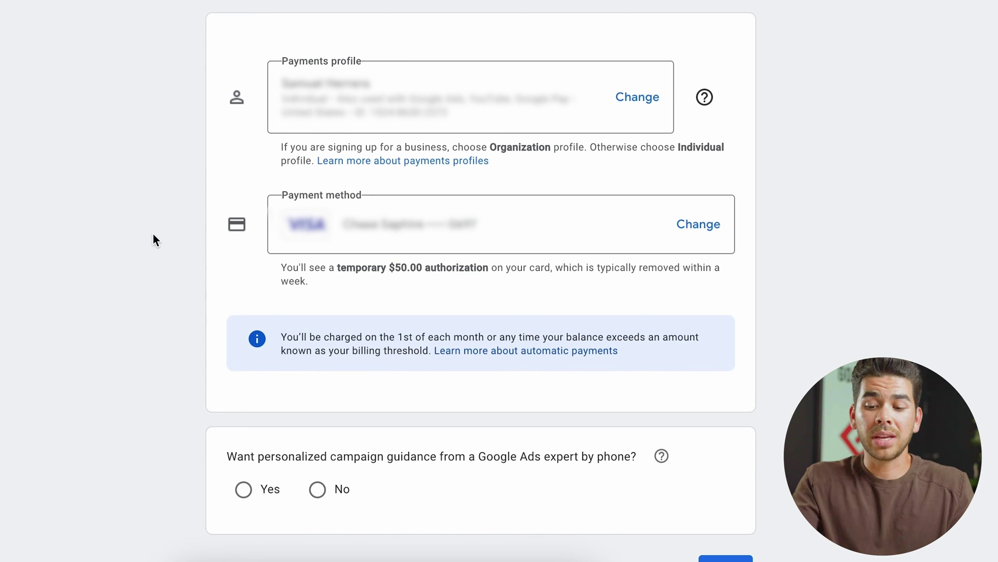
scroll(153, 240, "down", 1)
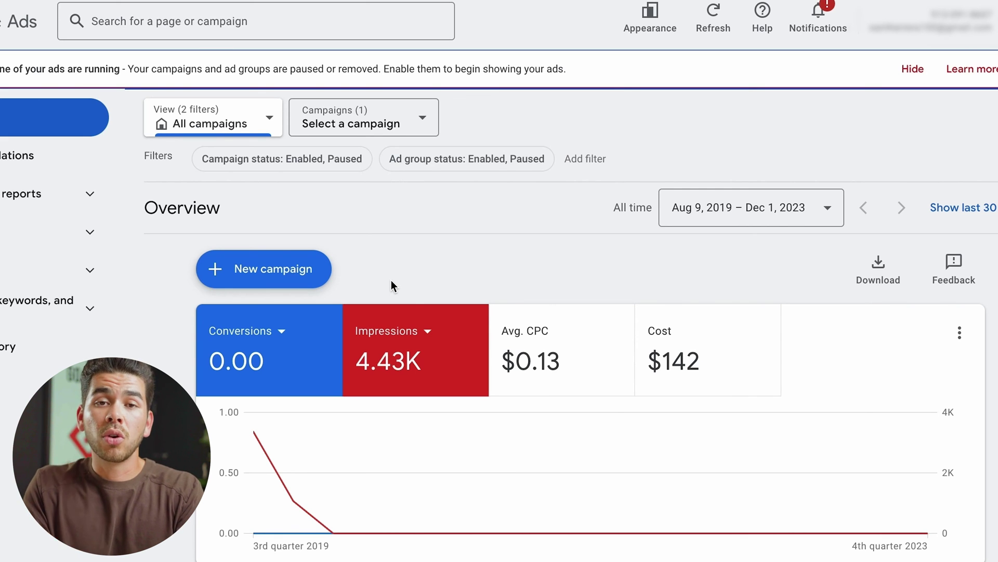
- Expand Insights and reports on the Overview and reveal the Tools flyout listing Keyword Planner
scroll(441, 257, "down", 1)
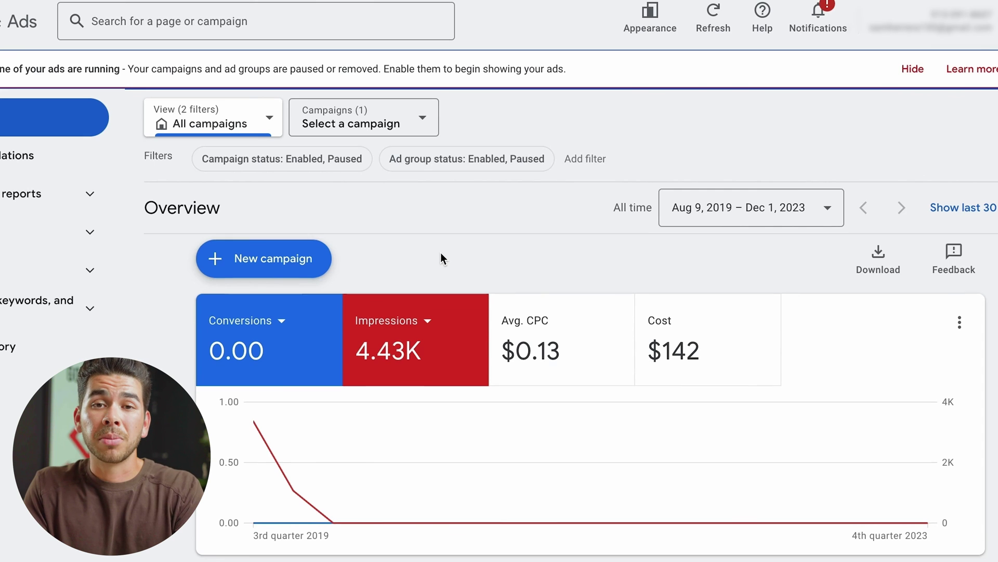
scroll(504, 268, "up", 1)
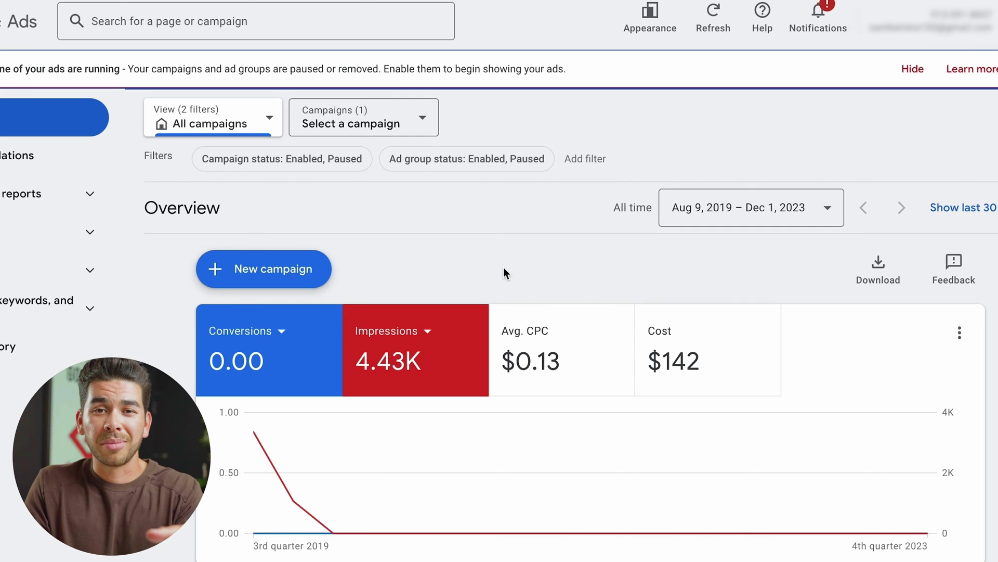
scroll(503, 267, "down", 2)
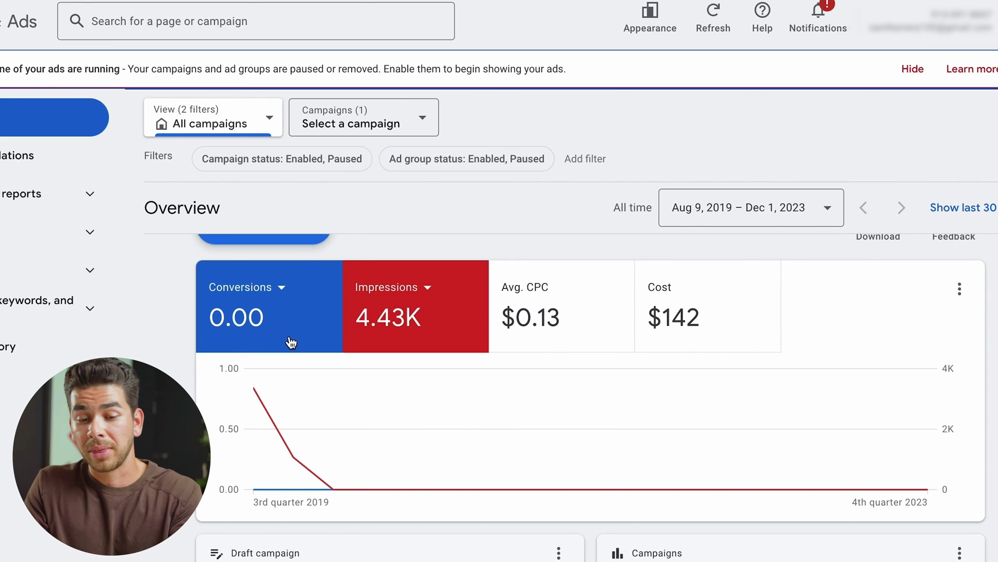
scroll(379, 303, "up", 1)
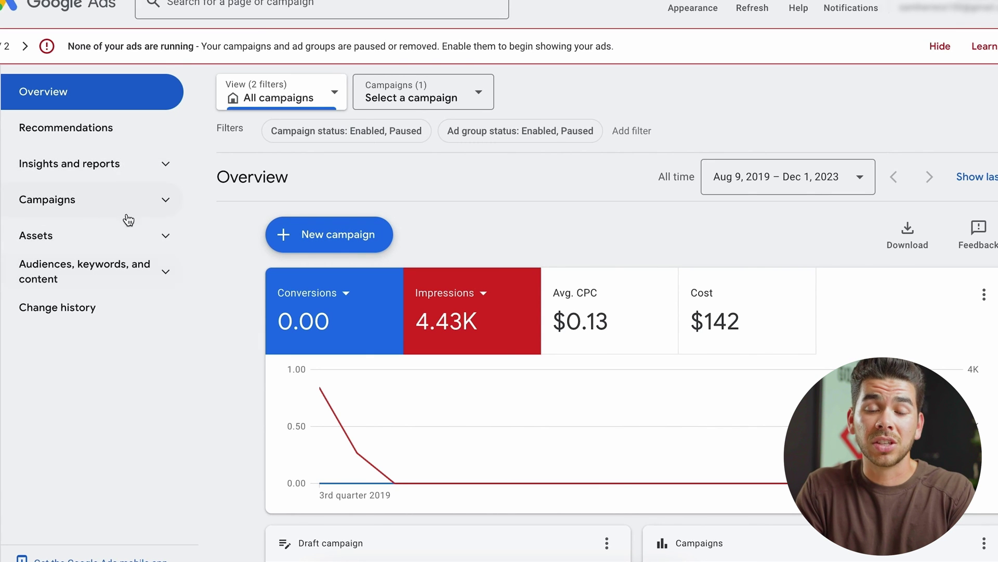
left_click(103, 184)
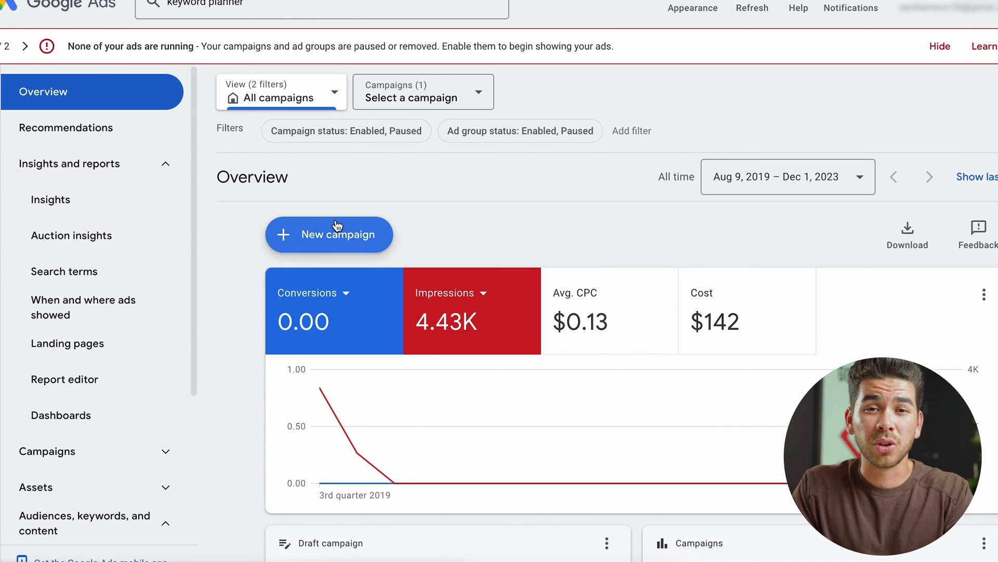
mouse_move(0, 276)
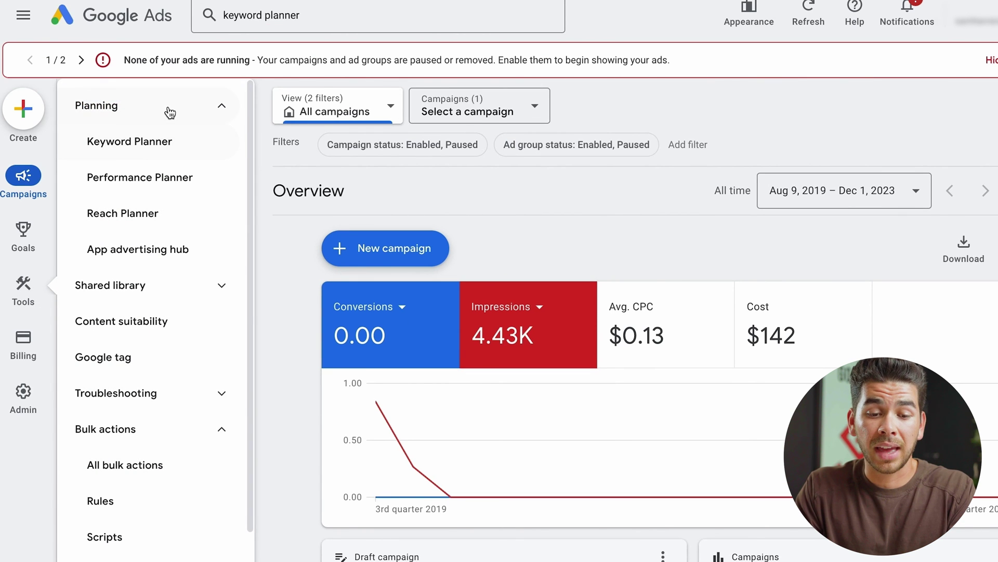
- Discover Keyword Planner ideas for the seed keyword 'meal delivery' and browse the 1,280 results
left_click(157, 151)
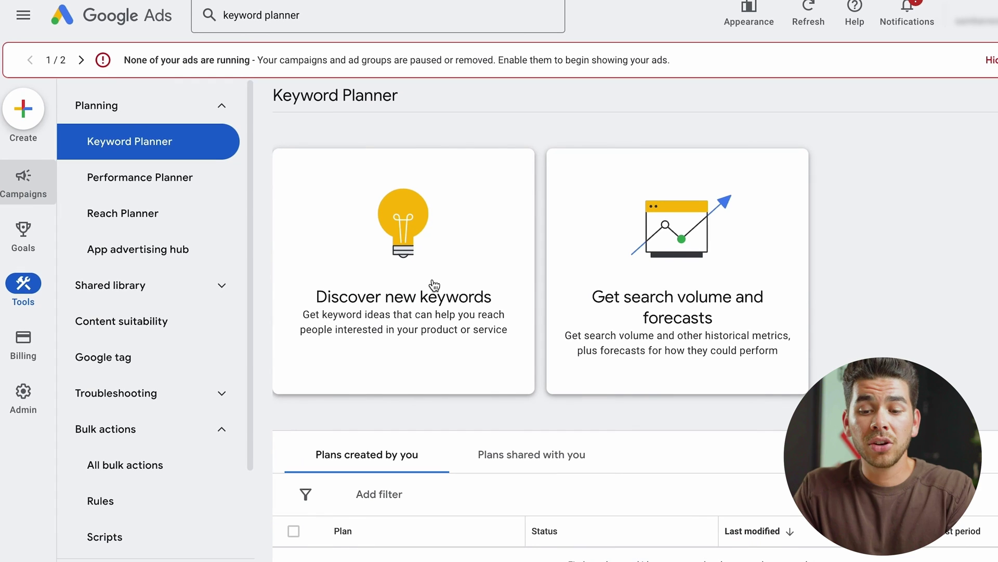
left_click(412, 317)
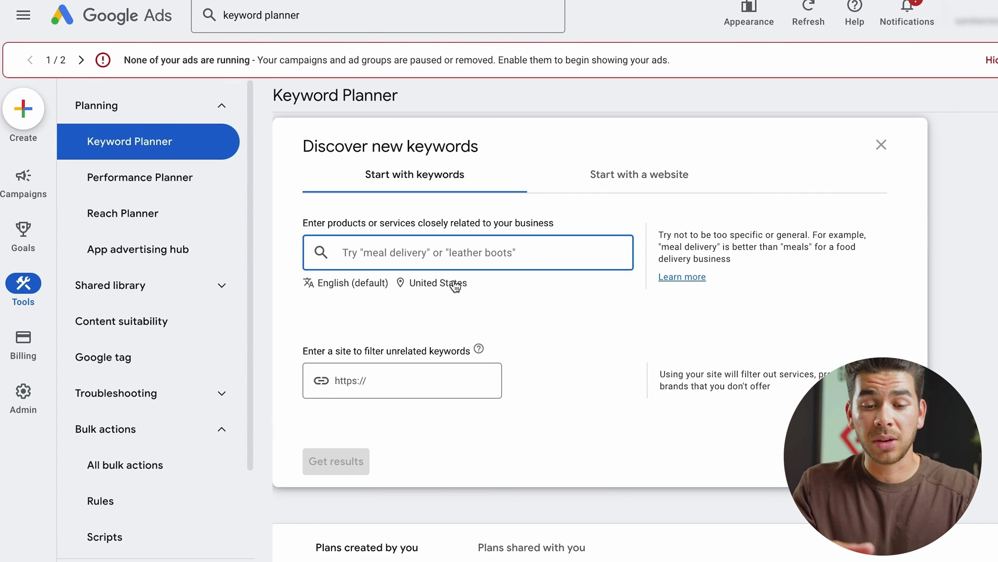
type("meal de")
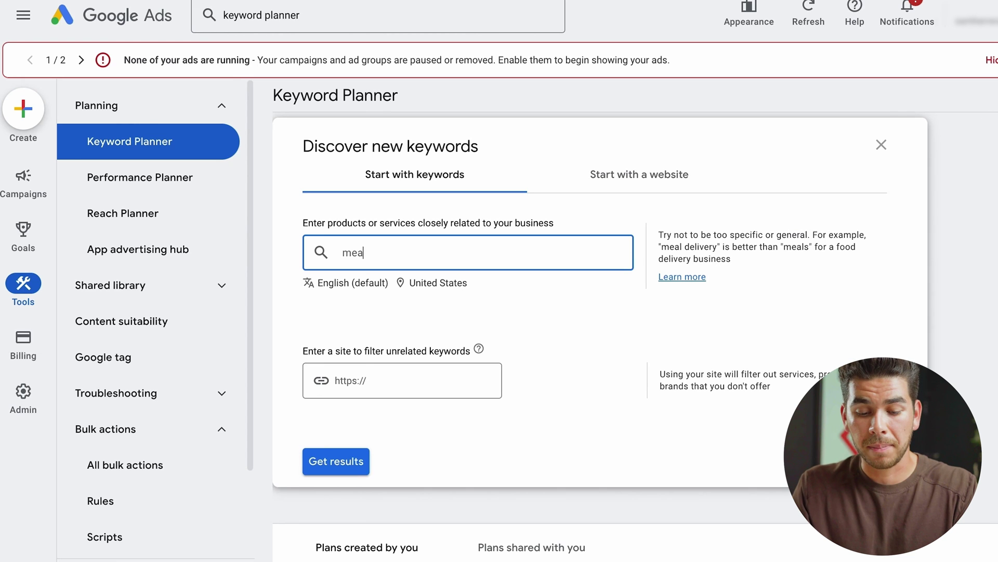
type("livery")
key("Return")
left_click(338, 461)
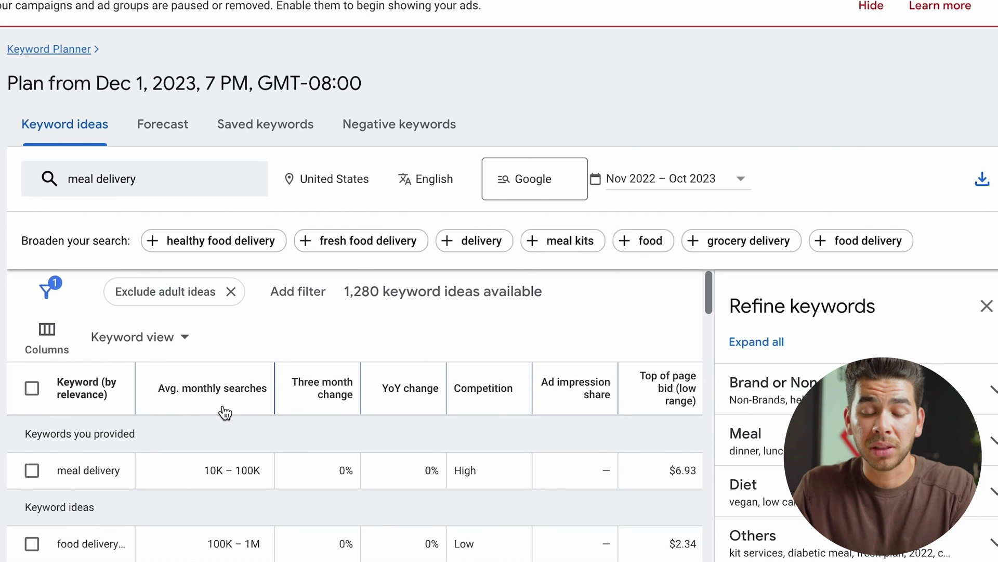
scroll(231, 455, "down", 2)
scroll(229, 459, "down", 2)
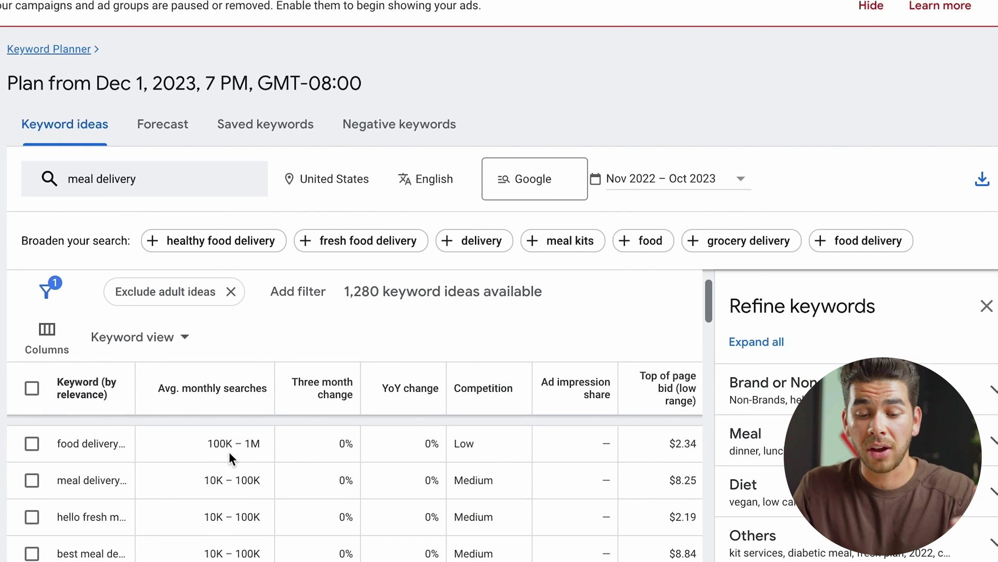
scroll(229, 455, "down", 2)
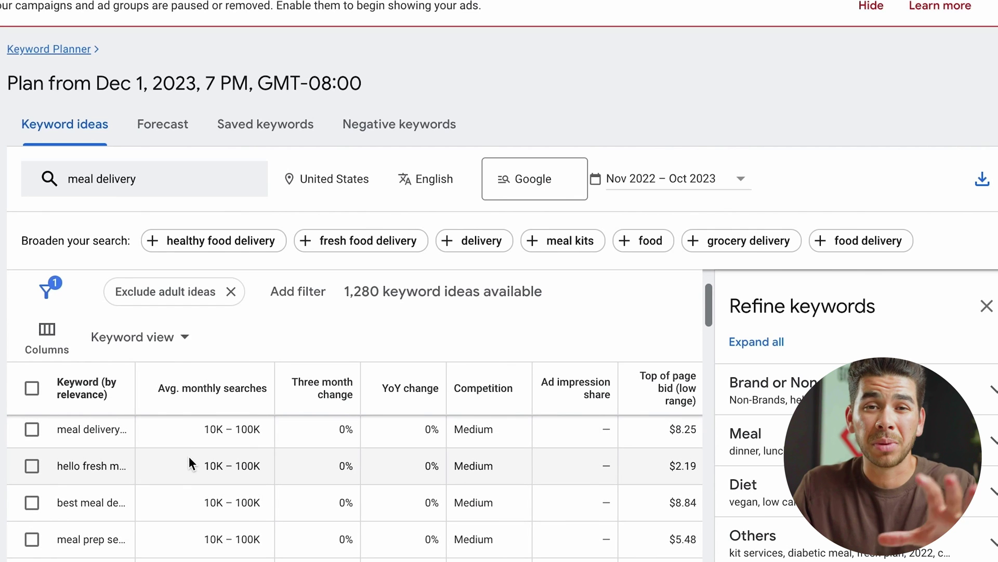